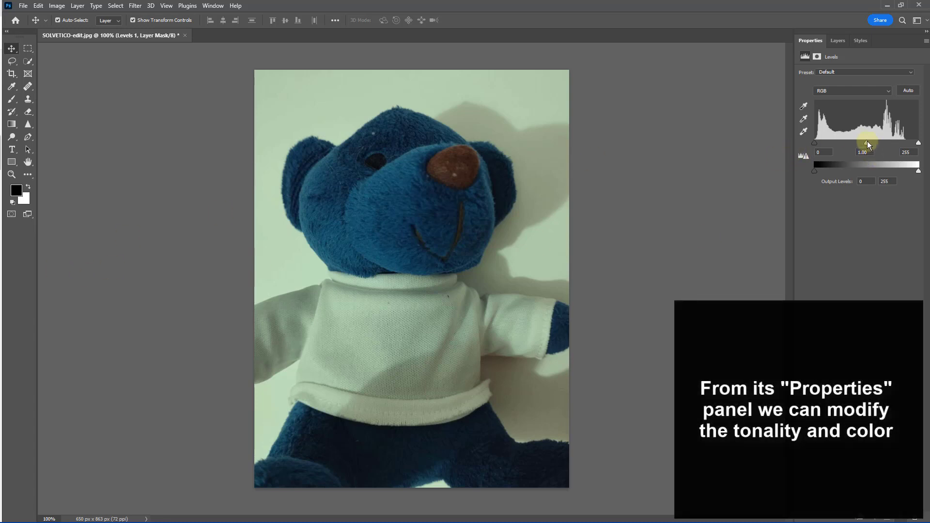
Set the Levels RGB midtone to 1.71 and white input to 227, and the Red channel midtone to 1.49 and white input to 232.
drag(865, 143, 846, 143)
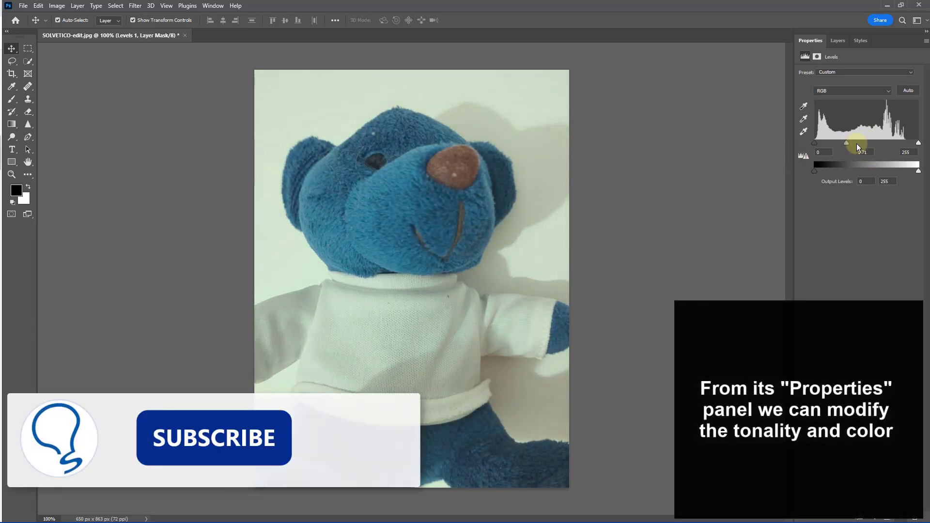
drag(918, 144, 906, 143)
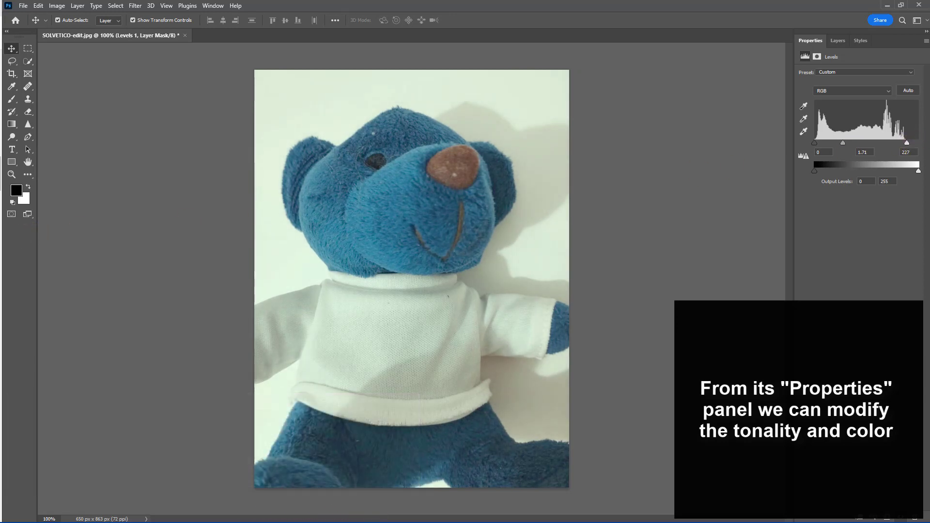
click(820, 91)
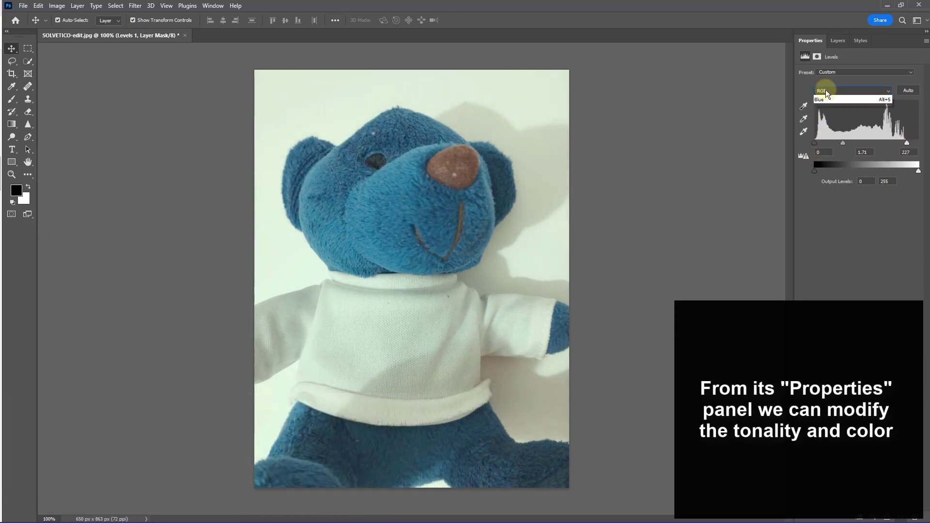
click(825, 107)
drag(867, 143, 855, 147)
drag(918, 142, 891, 143)
Set the Levels Blue channel midtone to 1.21 and its black input to 6.
click(874, 92)
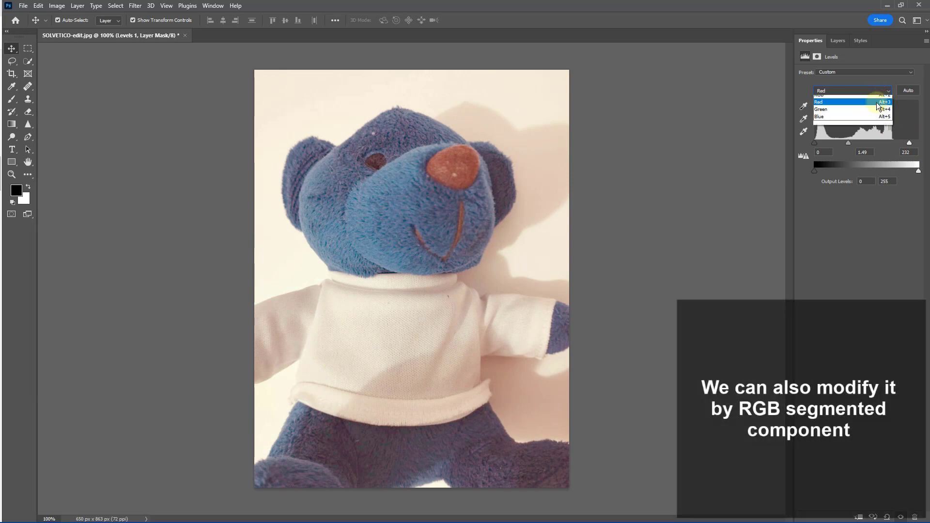
click(856, 120)
drag(865, 145, 870, 147)
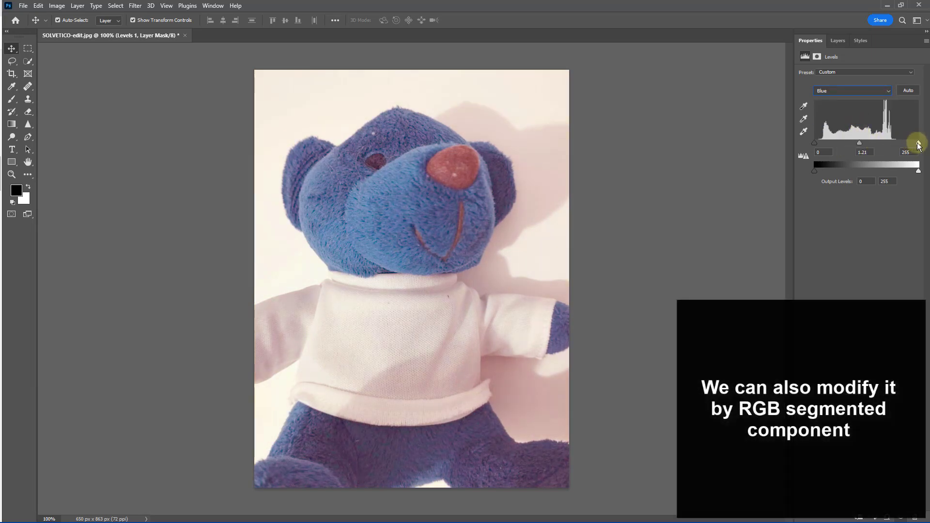
drag(815, 143, 818, 146)
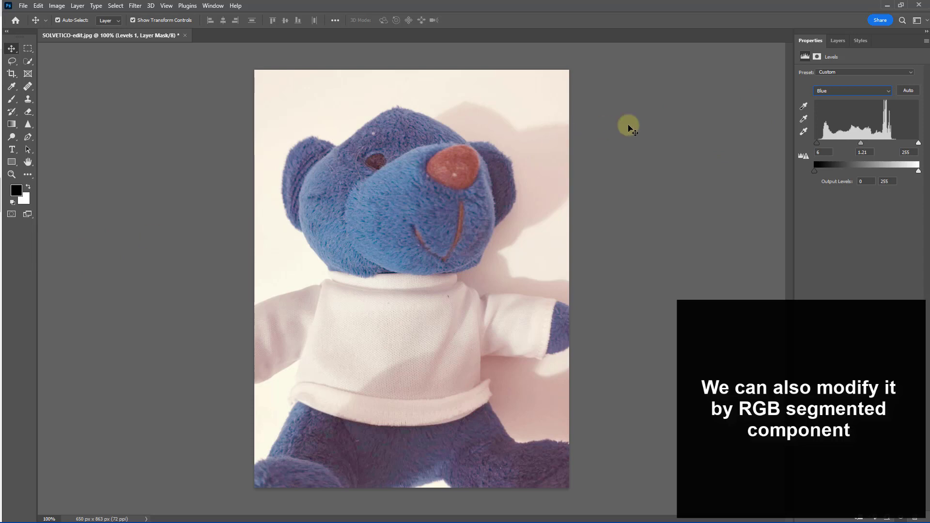
click(844, 72)
click(843, 73)
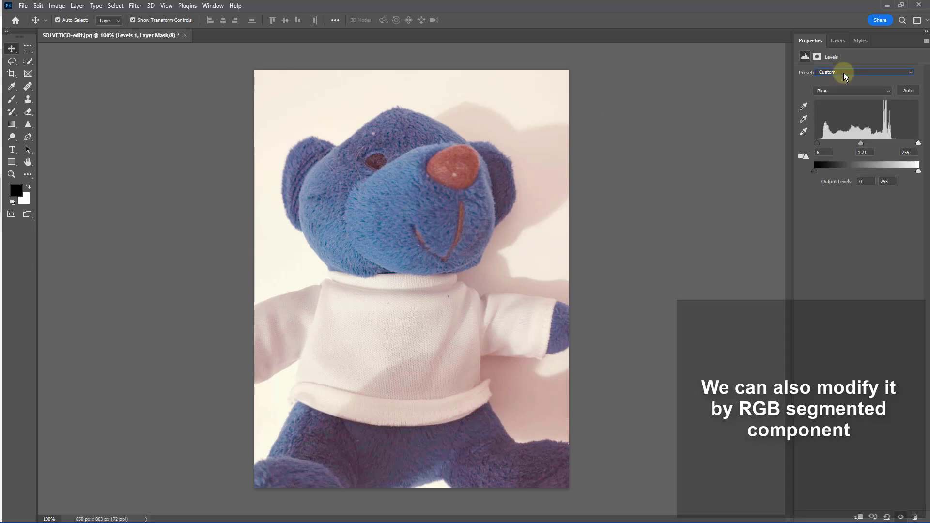
Add a Curves adjustment layer above the Levels layer.
click(834, 43)
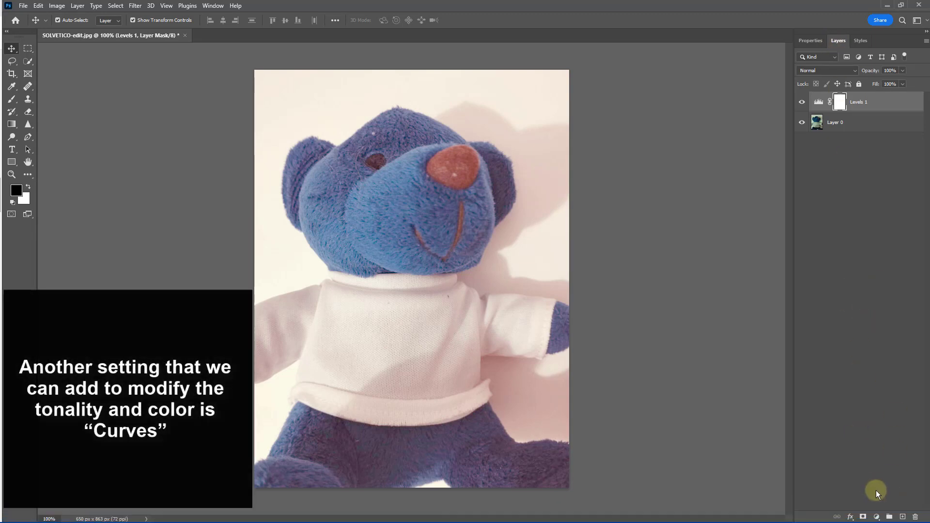
click(877, 516)
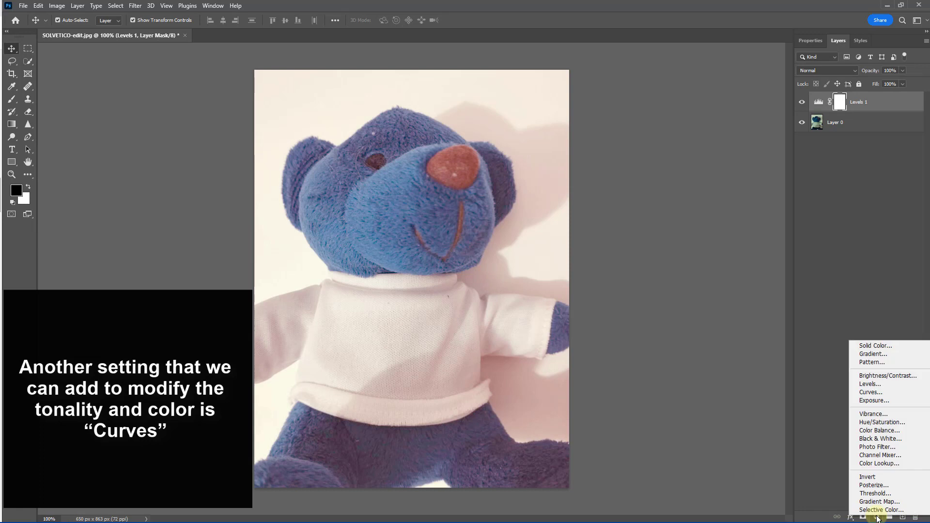
click(875, 392)
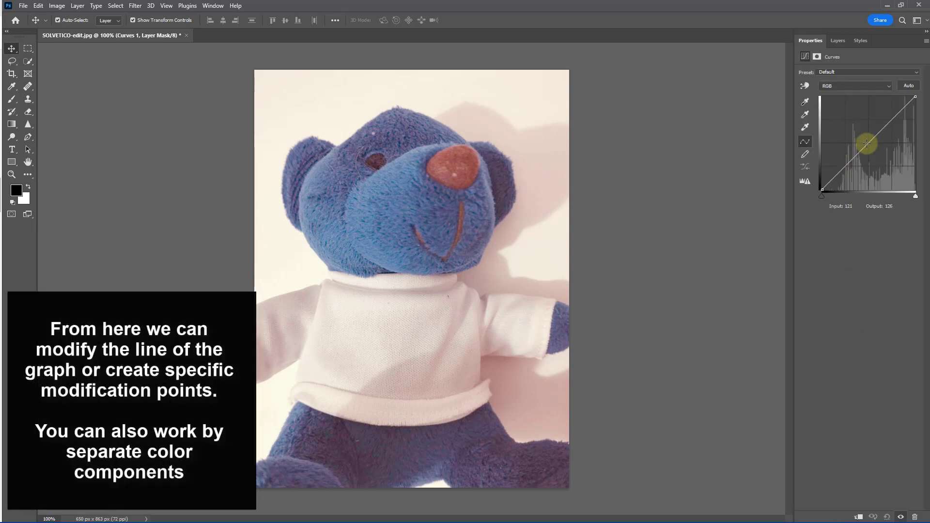
Add an RGB curve point at input 139, output 129, and raise the shadow end of the curve slightly.
click(866, 143)
drag(866, 143, 872, 143)
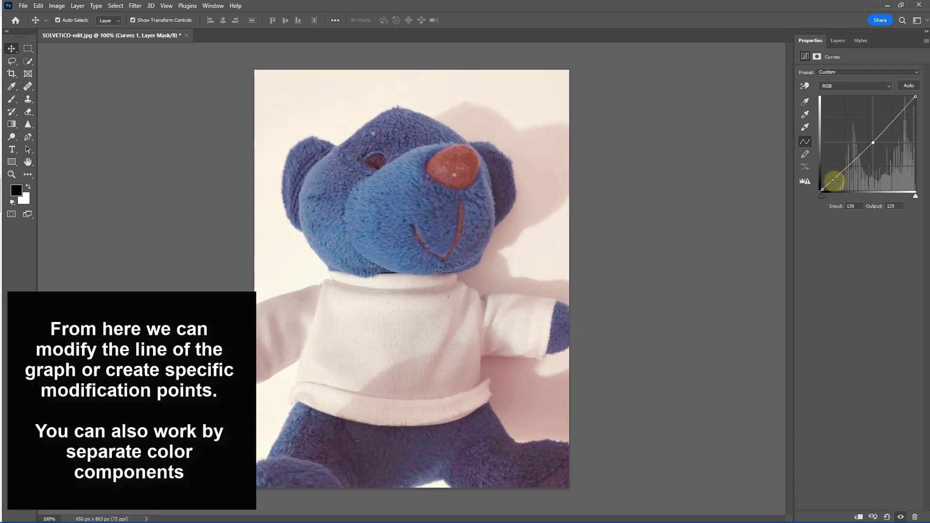
mouse_move(834, 180)
mouse_down()
mouse_move(839, 173)
mouse_move(819, 186)
mouse_up()
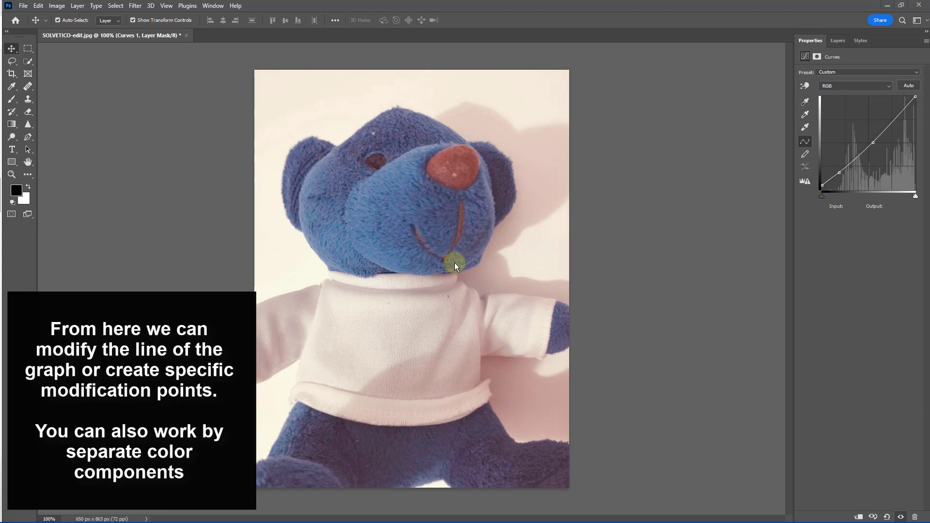
Bend the Red channel curve downward with a point at input 154, output 75.
click(857, 86)
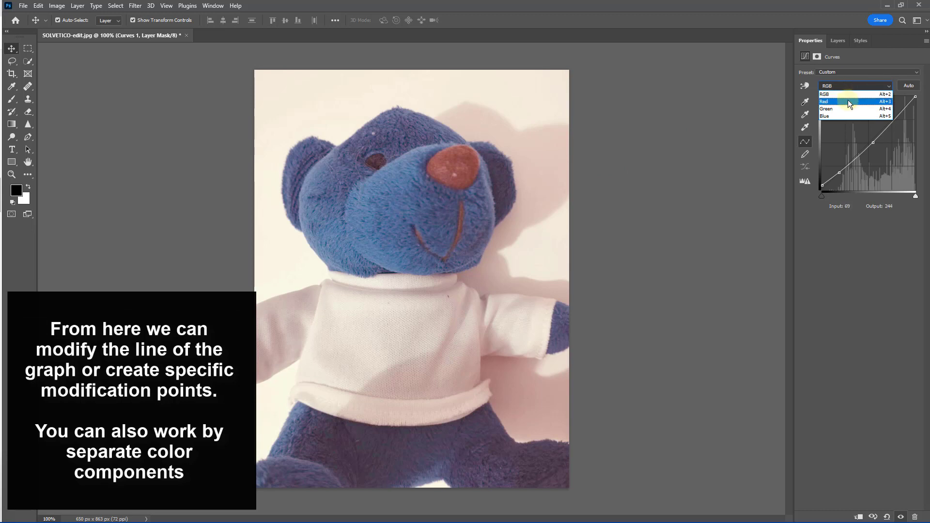
click(847, 102)
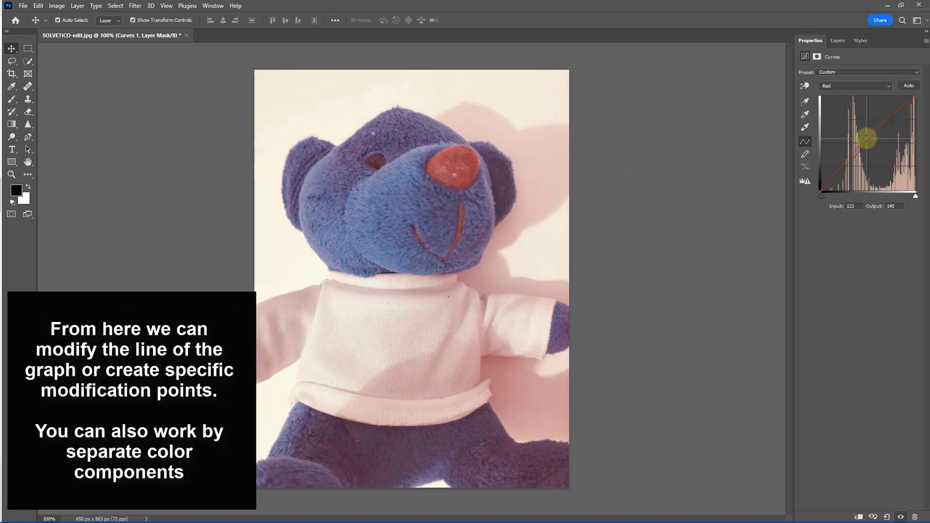
drag(866, 139, 867, 147)
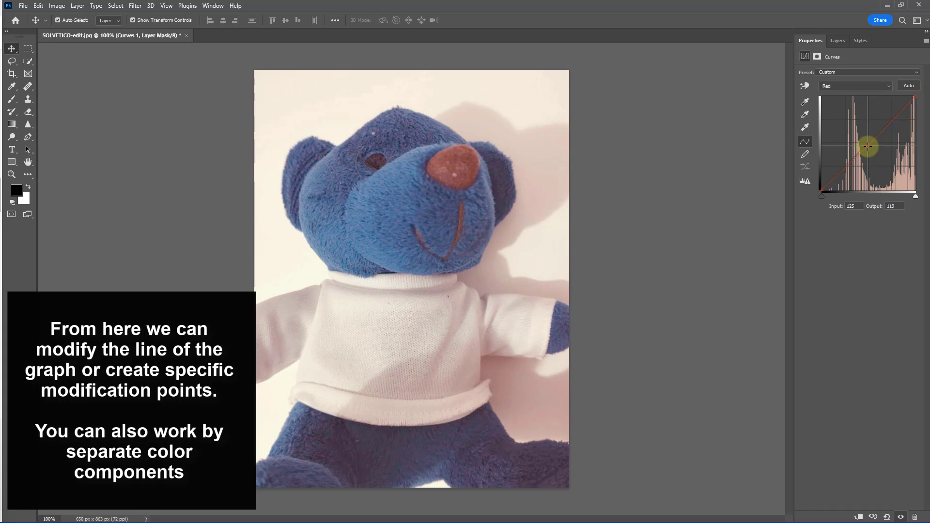
drag(867, 146, 877, 163)
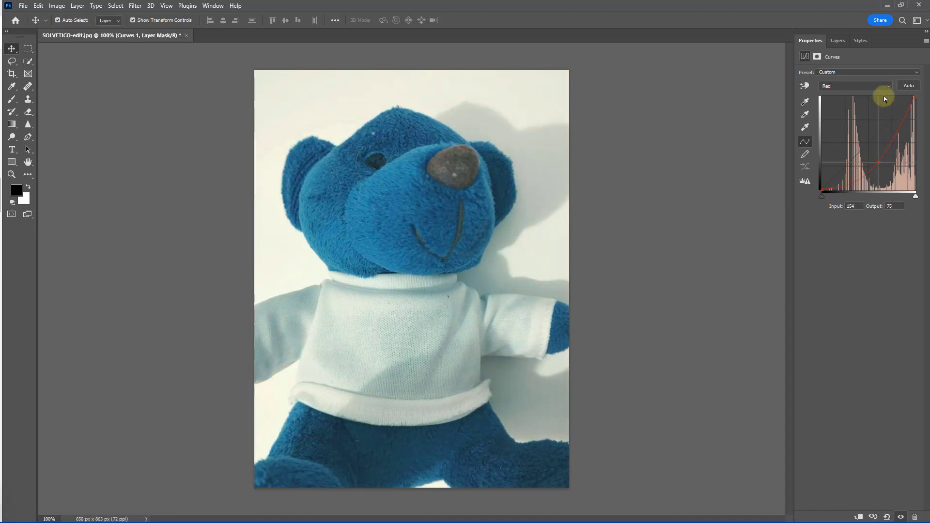
Bend the Blue channel curve upward with a point at input 110, output 151.
click(882, 87)
click(869, 116)
click(866, 141)
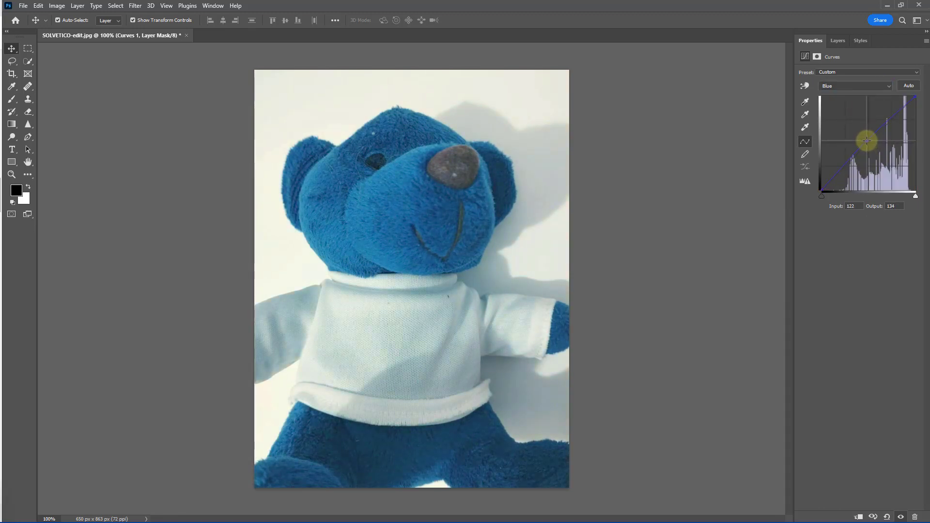
drag(866, 140, 862, 134)
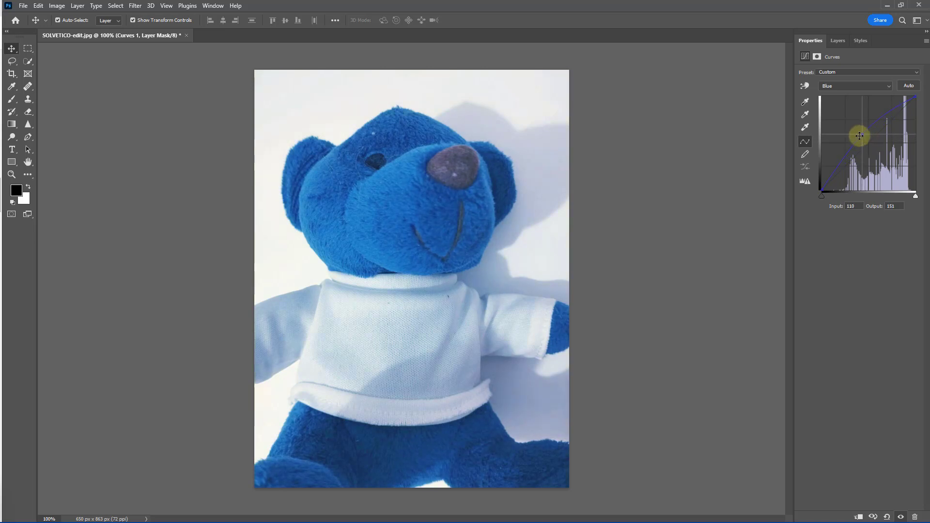
Try the Curves presets Color Negative (RGB), Increase Contrast (RGB) and Negative (RGB) in turn.
click(835, 70)
click(838, 93)
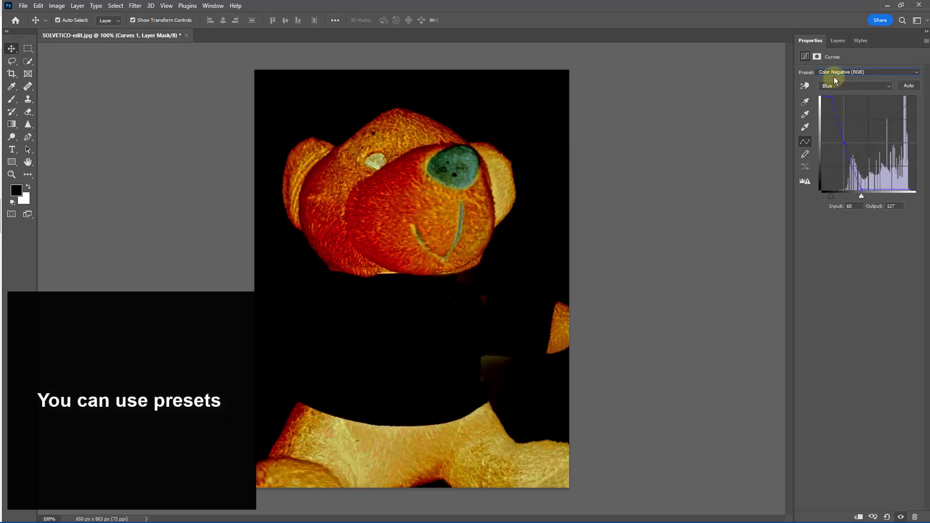
click(834, 73)
click(838, 116)
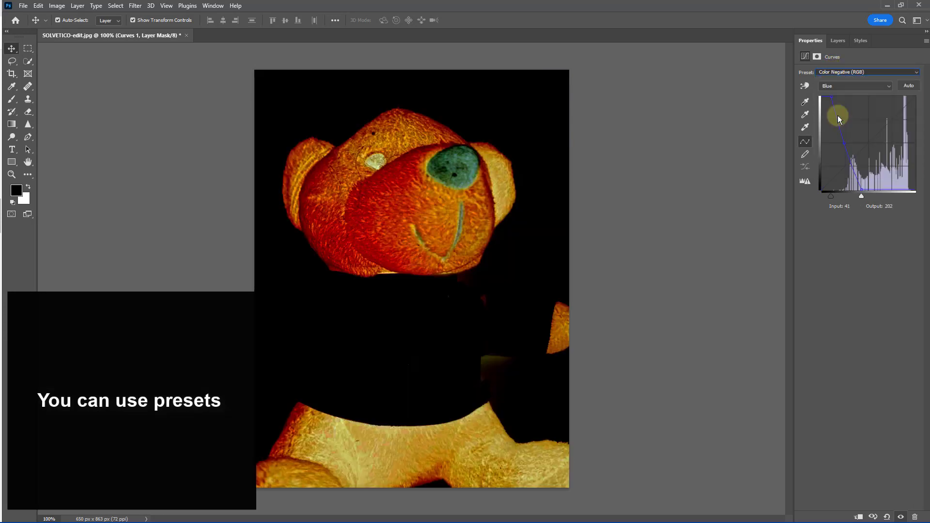
click(847, 72)
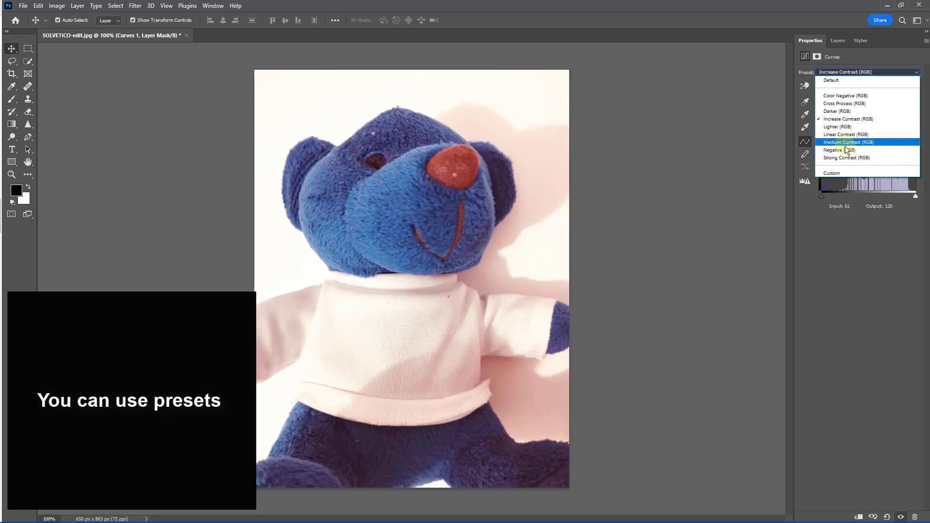
click(845, 145)
Apply the Strong Contrast (RGB) preset to the Curves adjustment.
click(838, 72)
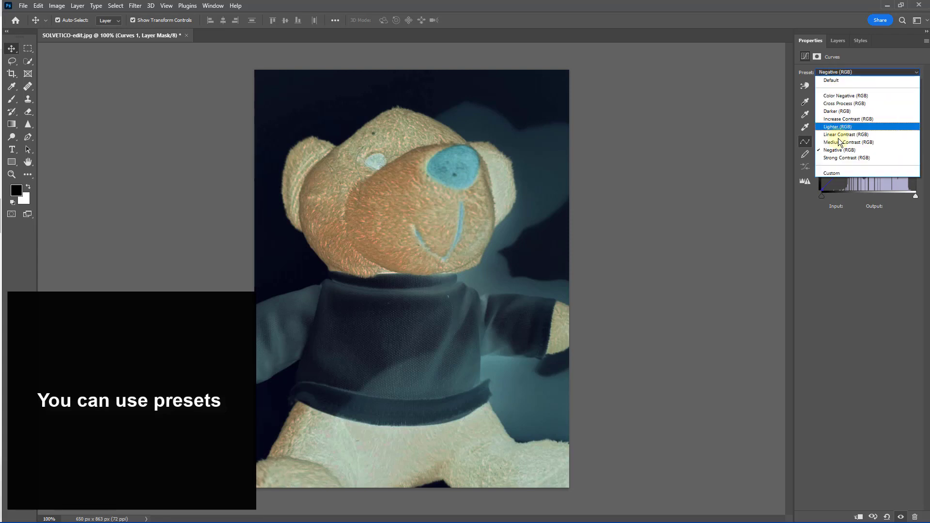
click(835, 158)
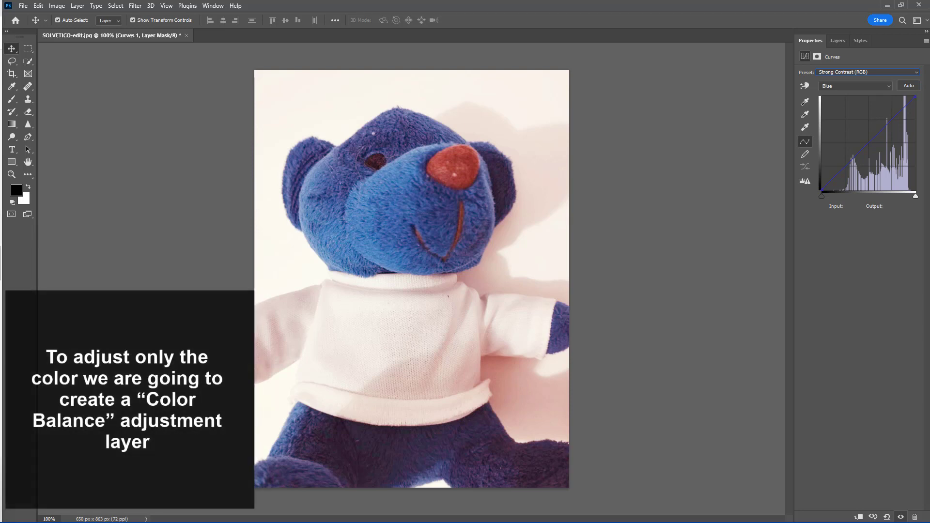
Add a Color Balance adjustment layer and adjust its midtones, shifting Cyan-Red to about -22 and changing the Magenta-Green and Yellow-Blue balance.
click(837, 41)
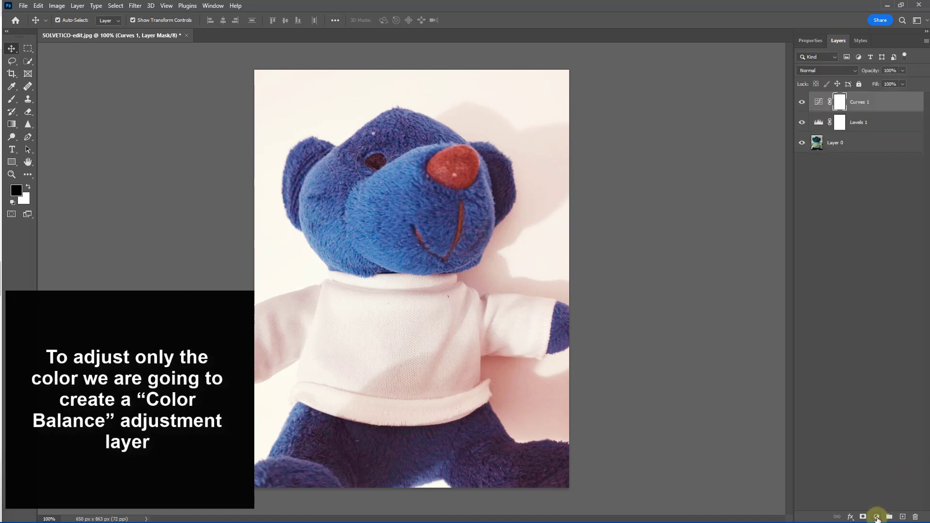
click(876, 517)
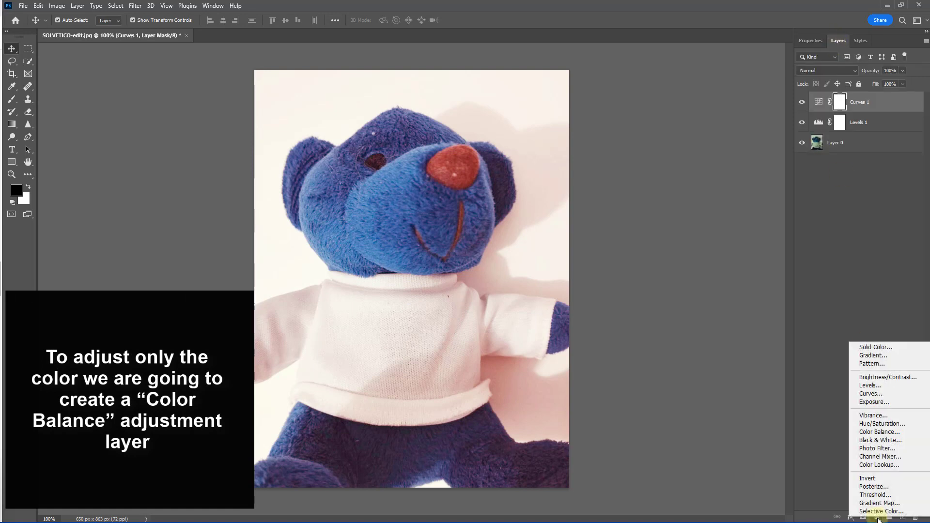
click(876, 432)
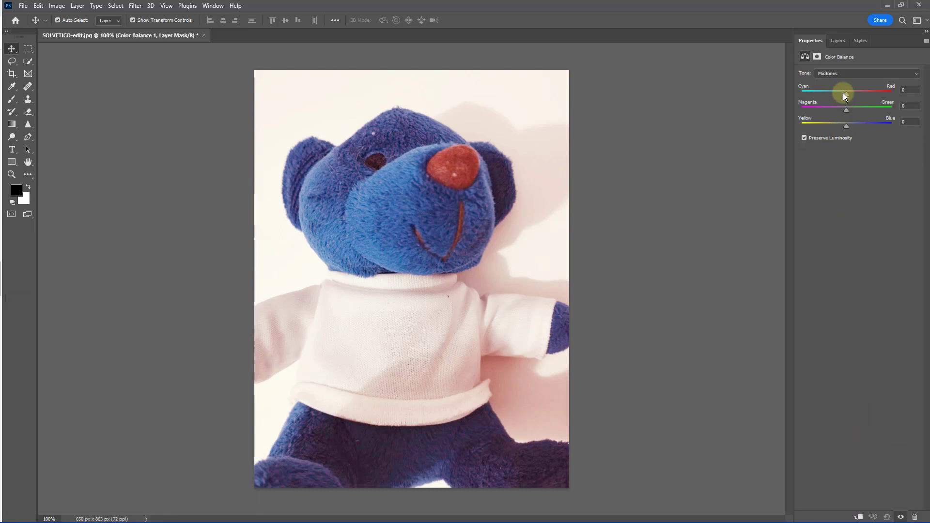
drag(844, 93, 824, 94)
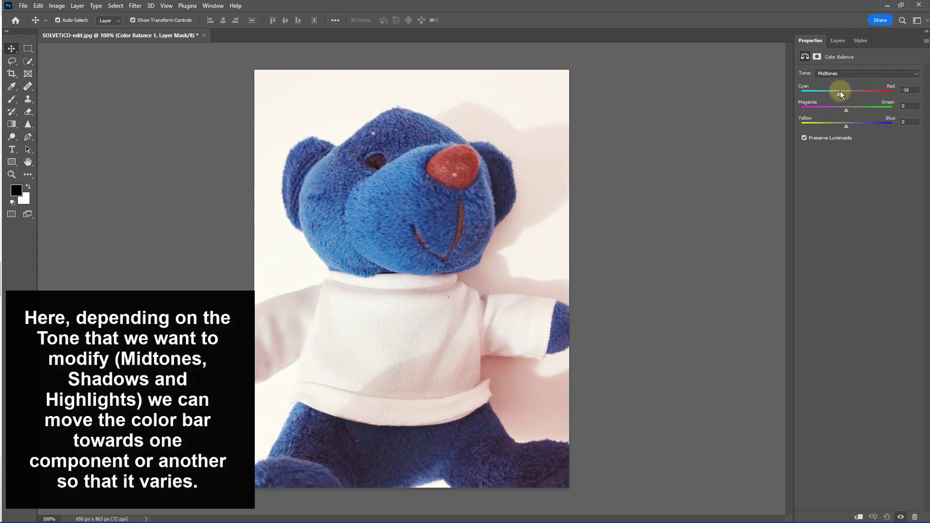
mouse_move(852, 95)
mouse_down()
mouse_move(837, 97)
mouse_move(844, 109)
mouse_move(861, 109)
mouse_up()
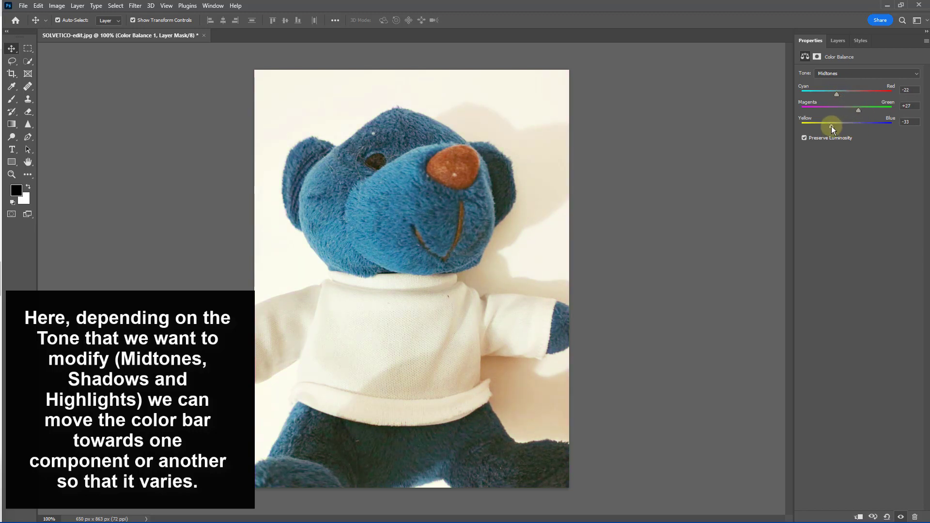
mouse_move(846, 127)
mouse_down()
mouse_move(831, 110)
mouse_move(852, 108)
mouse_move(843, 108)
mouse_up()
Set the Magenta-Green balance of the Color Balance shadows to -18.
click(850, 73)
click(840, 92)
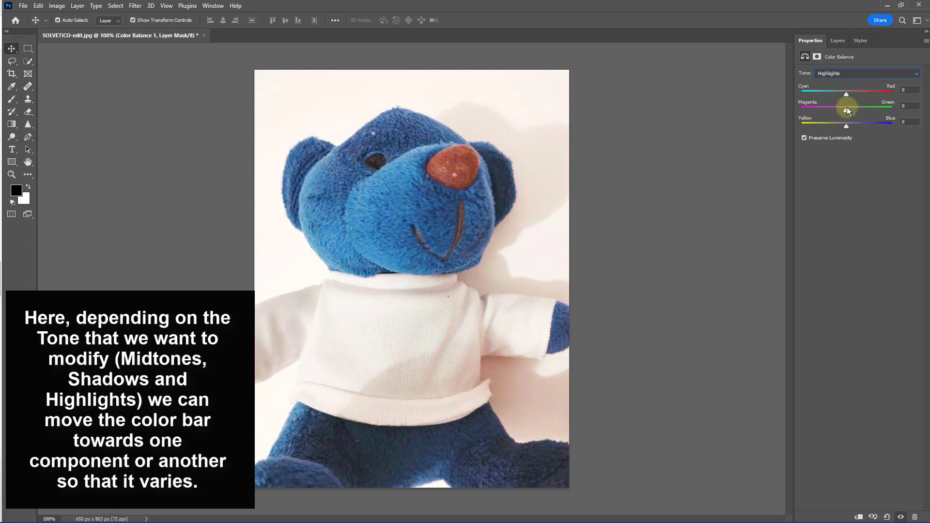
click(851, 73)
click(848, 82)
drag(847, 109, 832, 111)
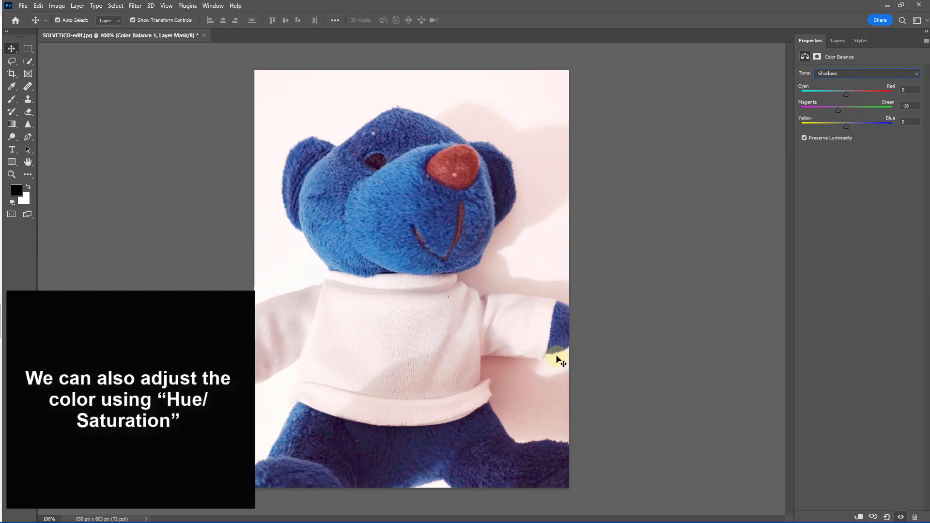
Add a Hue/Saturation adjustment layer with hue -17, saturation -25 and lightness -4.
click(838, 40)
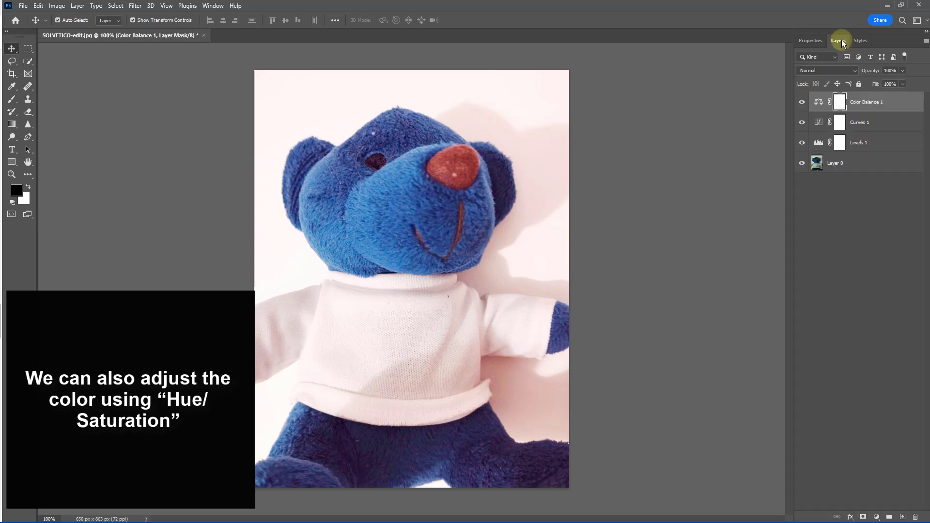
click(876, 517)
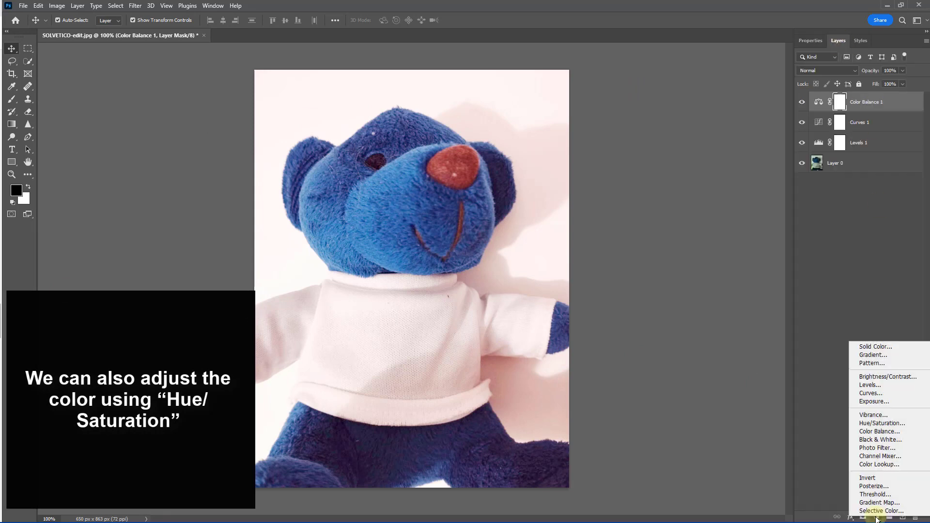
click(876, 426)
click(860, 110)
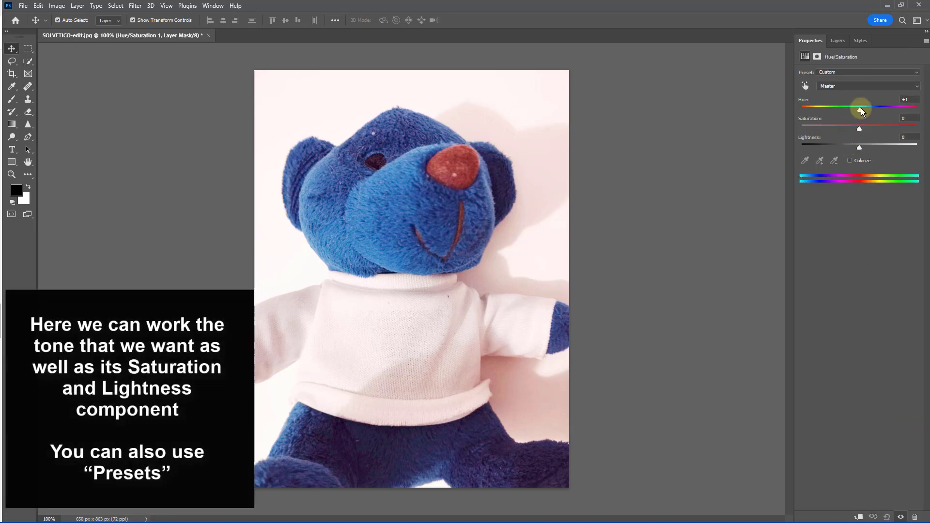
drag(860, 110, 858, 148)
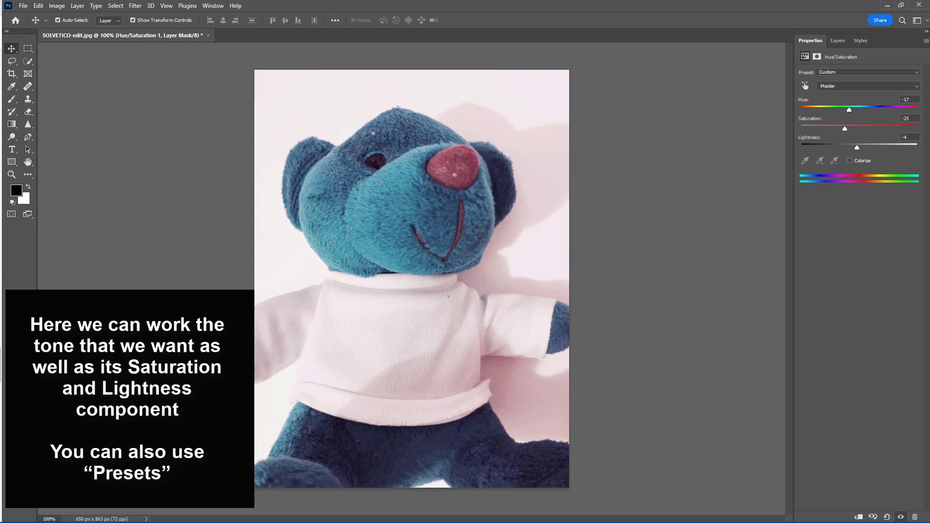
Try several Hue/Saturation presets, including Cyanotype, Increase Saturation More, Sepia, Strong Saturation and Yellow Boost.
click(835, 77)
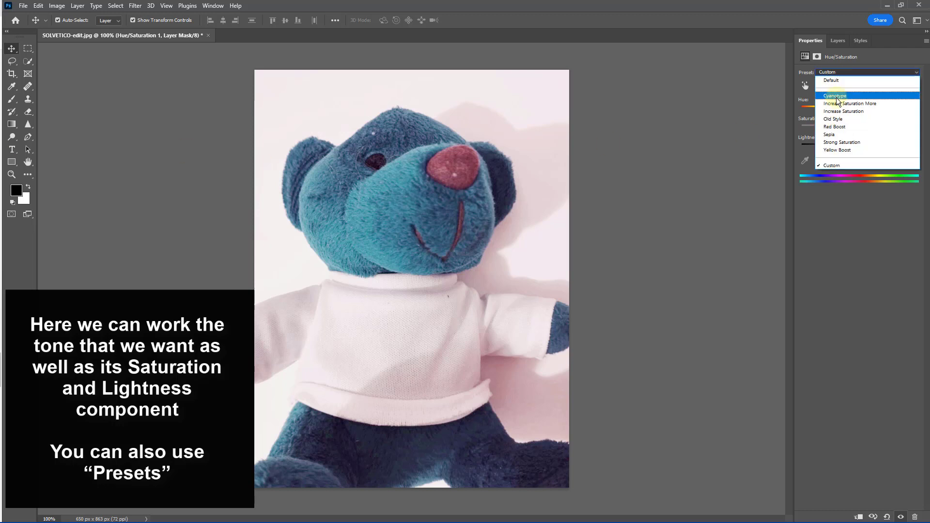
click(832, 96)
click(830, 72)
click(837, 104)
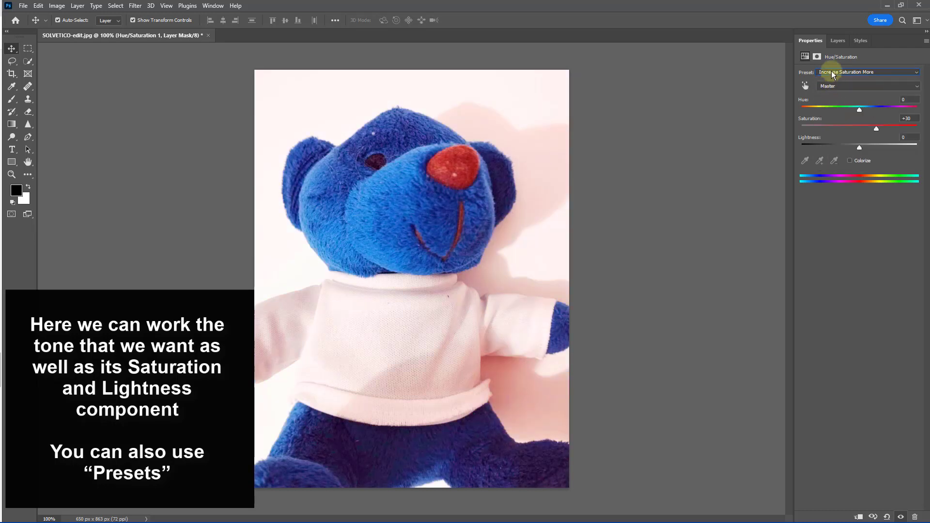
click(830, 72)
click(829, 134)
click(834, 73)
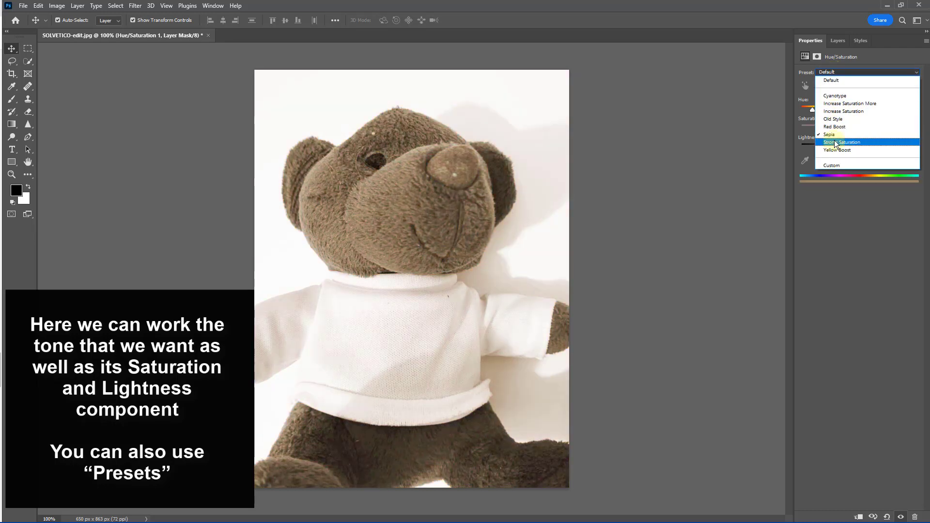
click(835, 116)
click(834, 75)
click(836, 148)
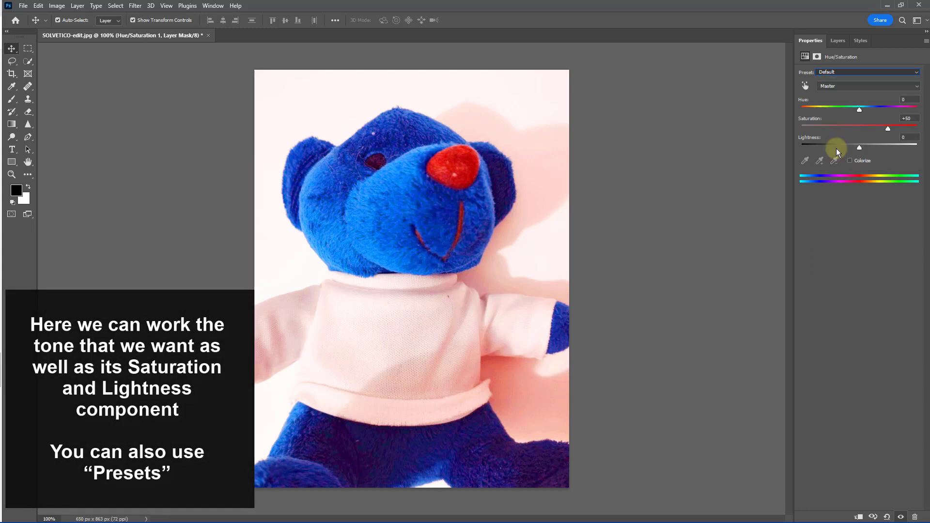
click(834, 73)
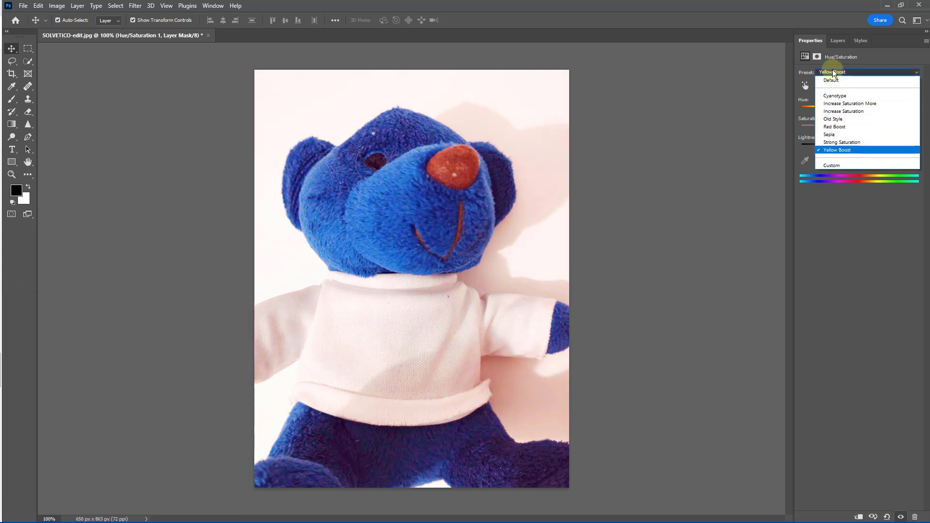
click(832, 103)
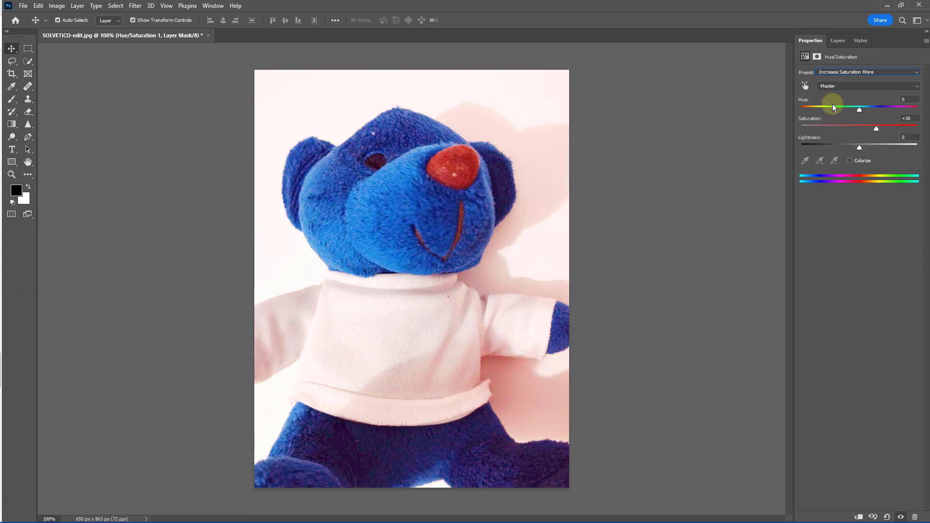
Reset the Hue/Saturation adjustment to the Default preset.
click(833, 73)
click(833, 78)
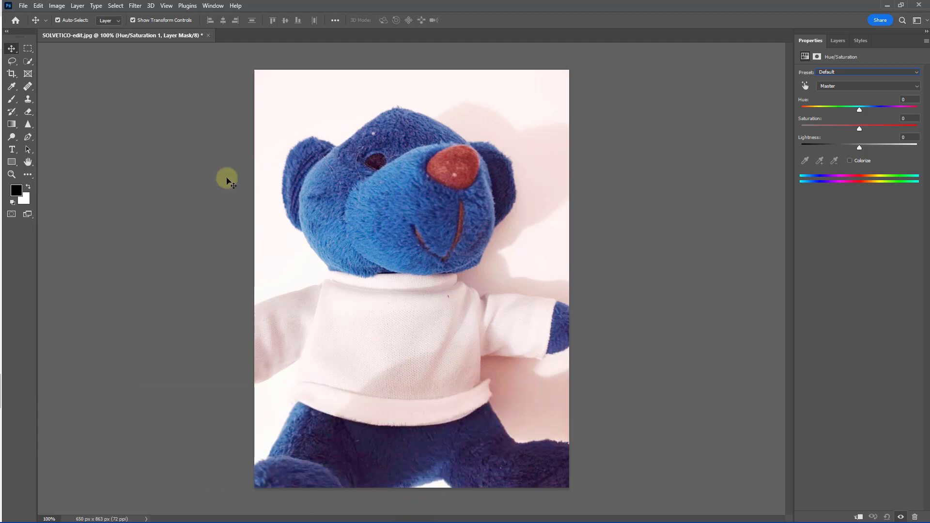
Open the Camera Raw Filter on Layer 0 and set exposure to +1.00, temperature to +9 and tint to +28.
click(135, 6)
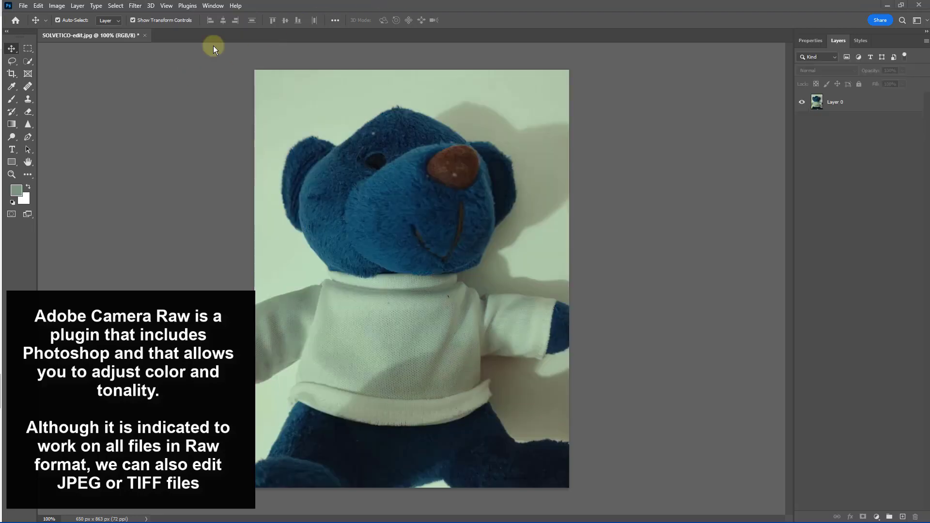
click(135, 6)
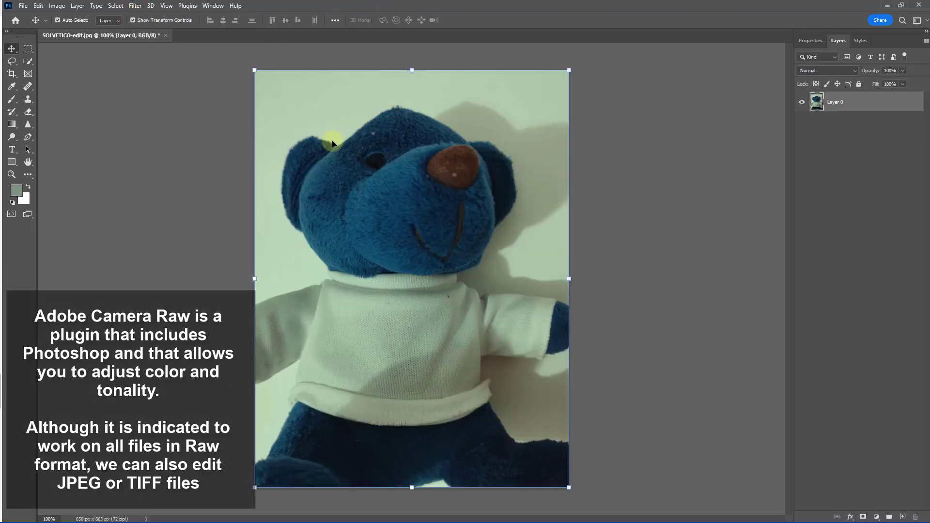
click(135, 6)
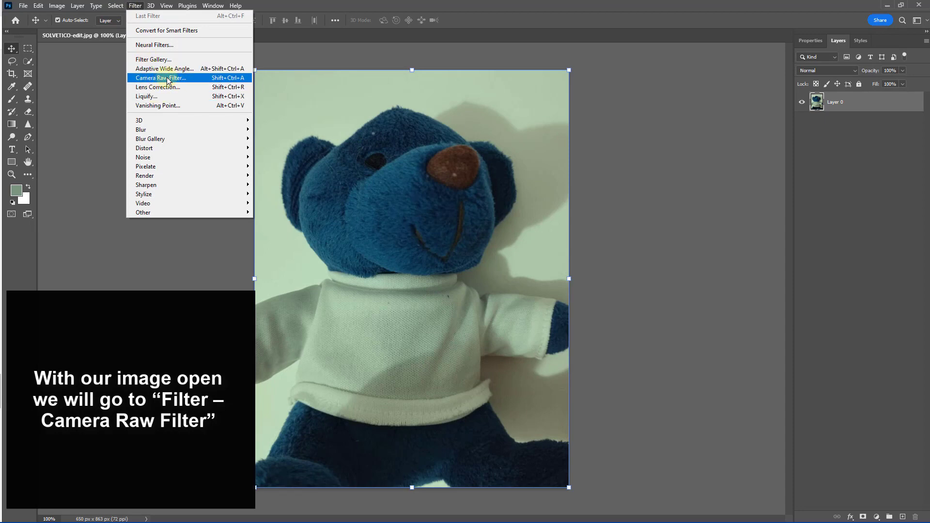
click(167, 79)
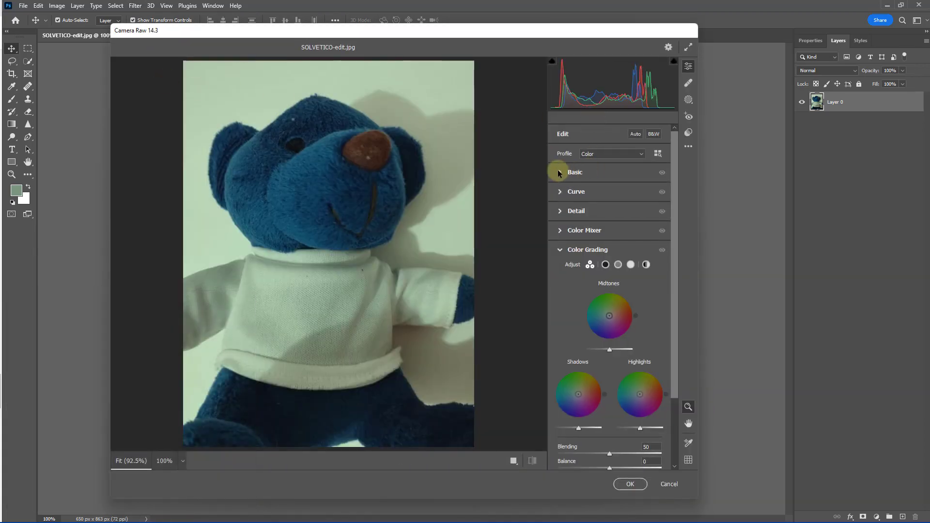
click(584, 173)
drag(610, 250, 620, 249)
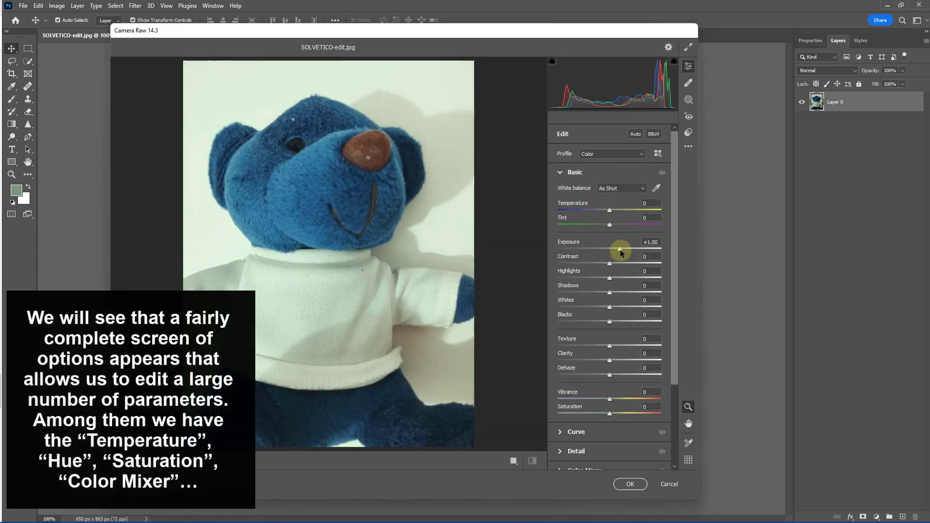
mouse_move(609, 211)
mouse_down()
mouse_move(602, 207)
mouse_move(621, 226)
mouse_move(603, 209)
mouse_move(615, 211)
mouse_up()
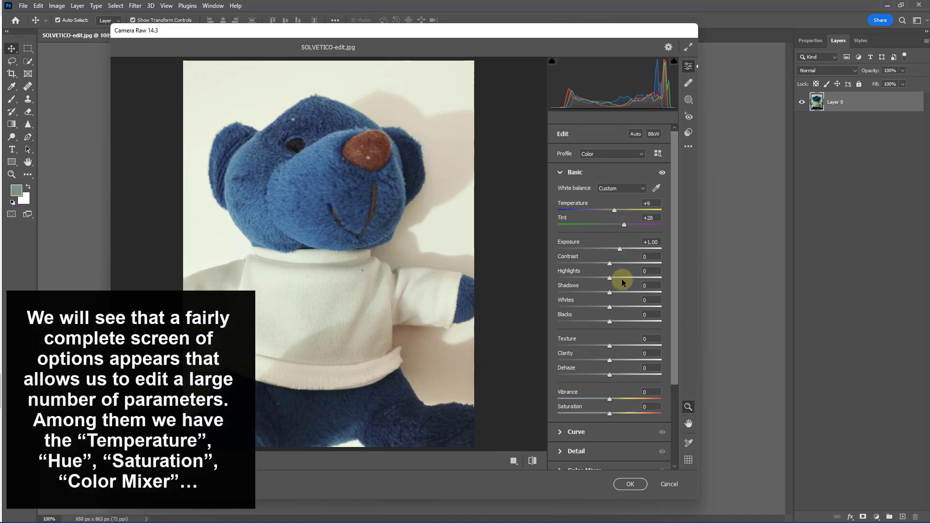
Set the Color Mixer hues to Blues -53, Purples -55, Oranges +50, Reds +5 and Yellows -5.
scroll(620, 278, down, 3)
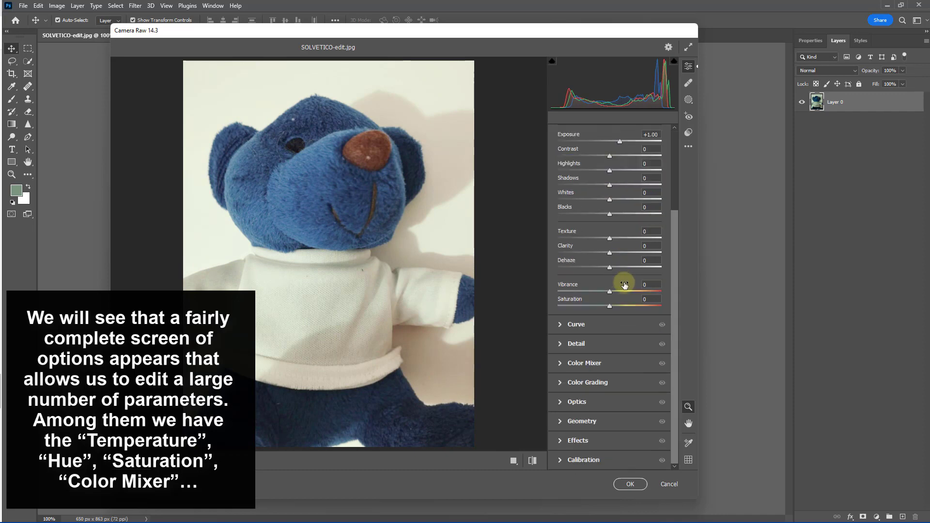
click(557, 364)
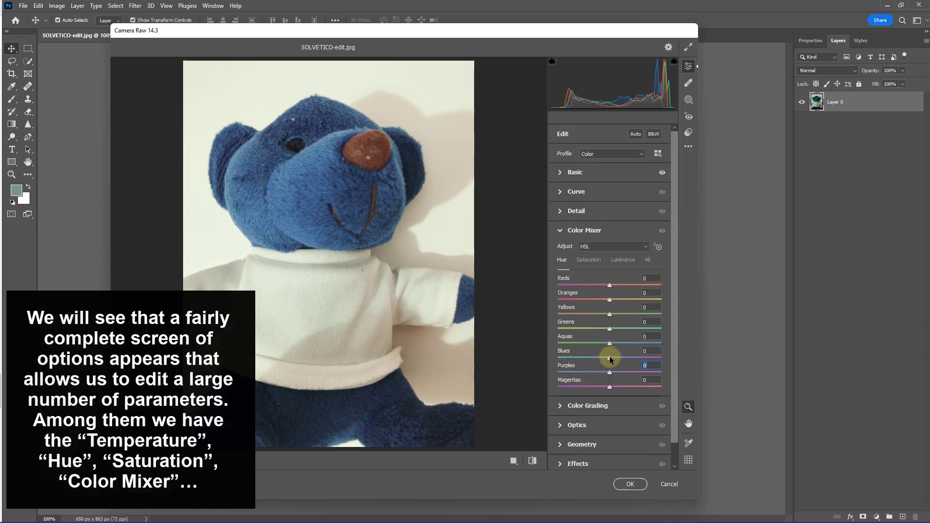
mouse_move(584, 359)
mouse_down()
mouse_move(599, 372)
mouse_move(581, 373)
mouse_up()
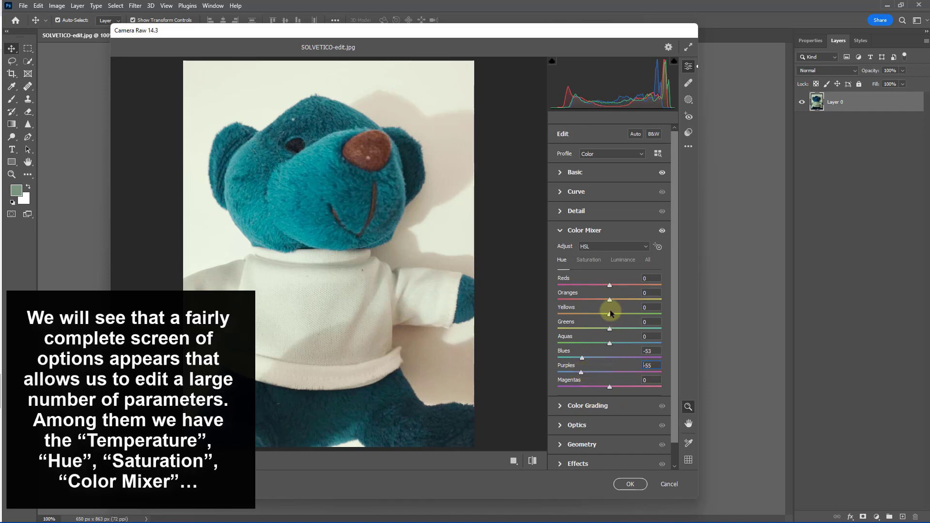
mouse_move(609, 299)
mouse_down()
mouse_move(635, 301)
mouse_move(582, 286)
mouse_move(631, 286)
mouse_move(612, 285)
mouse_up()
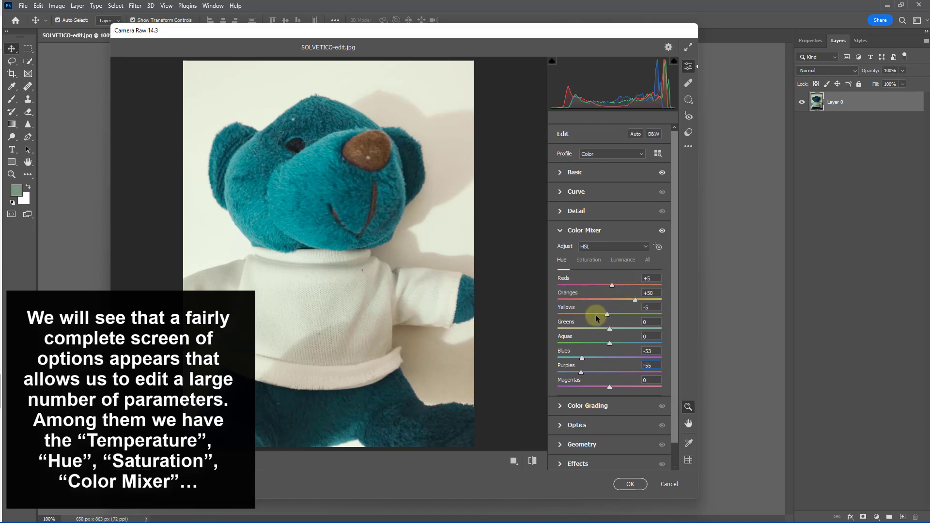
Color-grade the midtones to hue 287 and saturation 23, set Blending to 43, and apply the Camera Raw Filter.
click(559, 230)
click(559, 249)
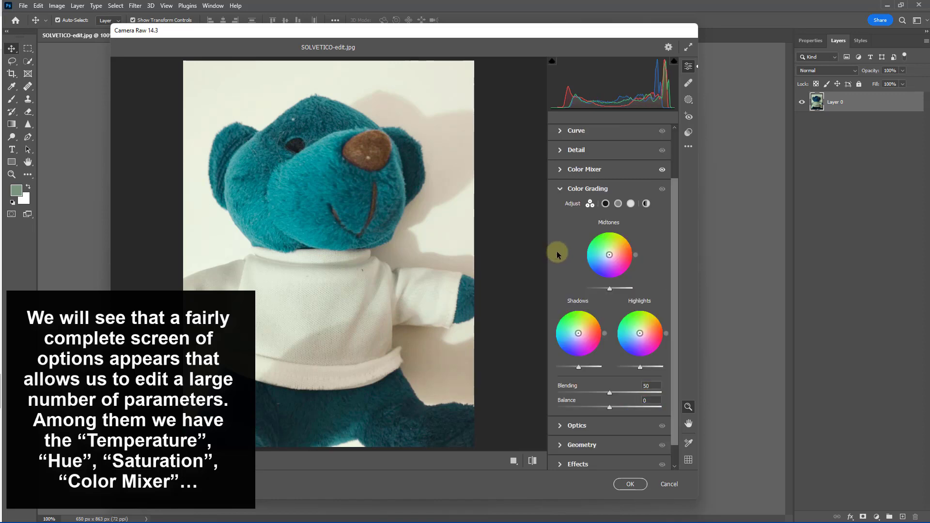
mouse_move(609, 255)
mouse_down()
mouse_move(593, 269)
mouse_move(611, 259)
mouse_up()
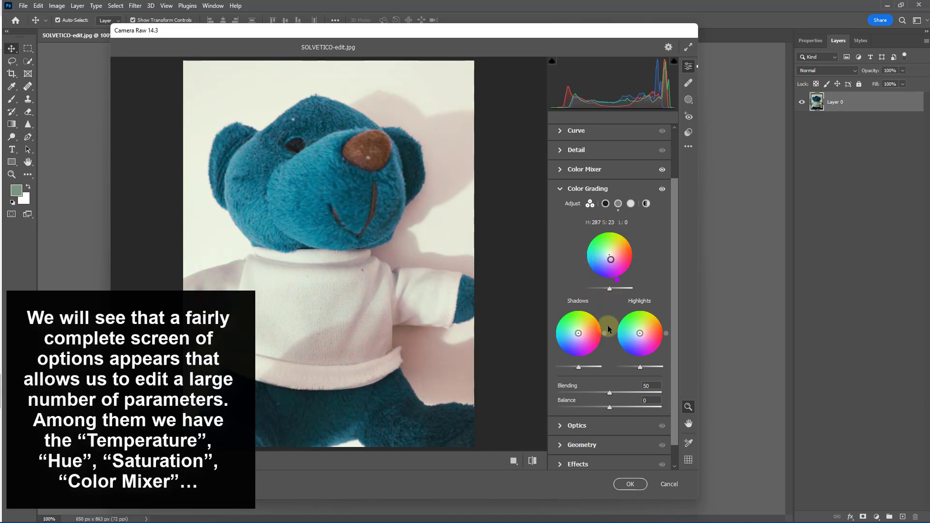
drag(597, 391, 589, 393)
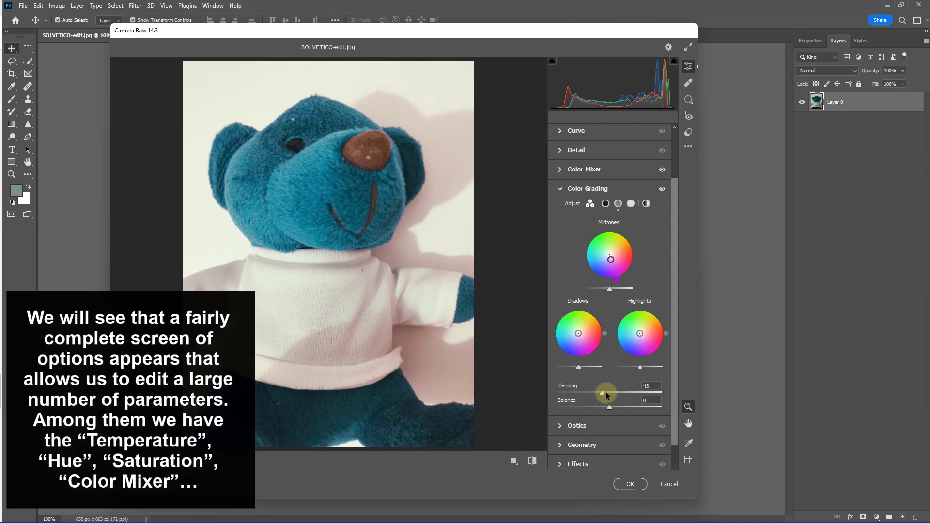
scroll(624, 395, up, 3)
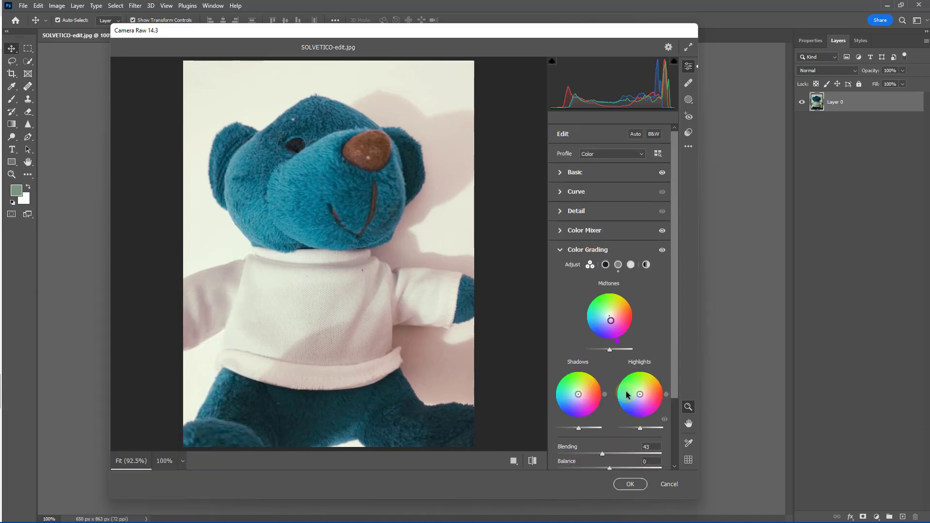
scroll(626, 394, down, 3)
click(562, 438)
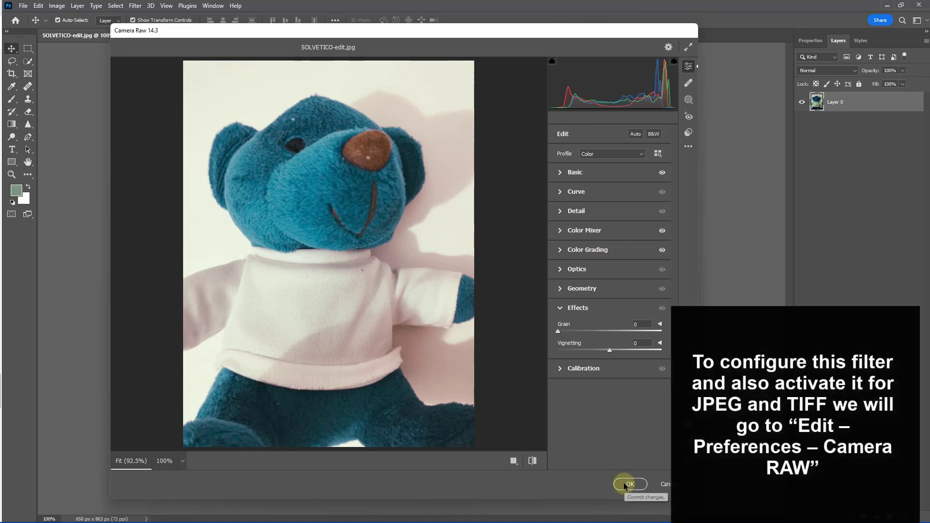
click(625, 483)
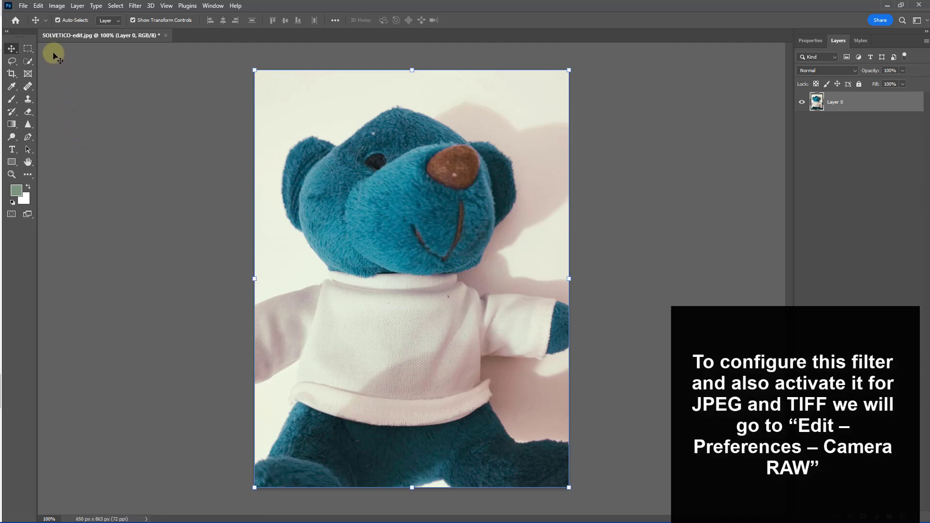
Configure Camera Raw's file handling preferences to automatically open JPEGs and TIFFs with settings.
click(38, 6)
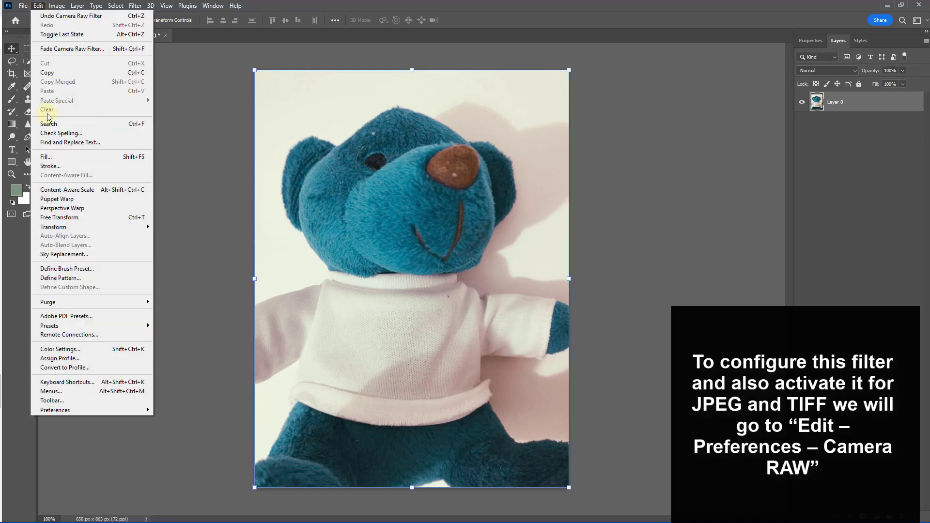
mouse_move(120, 411)
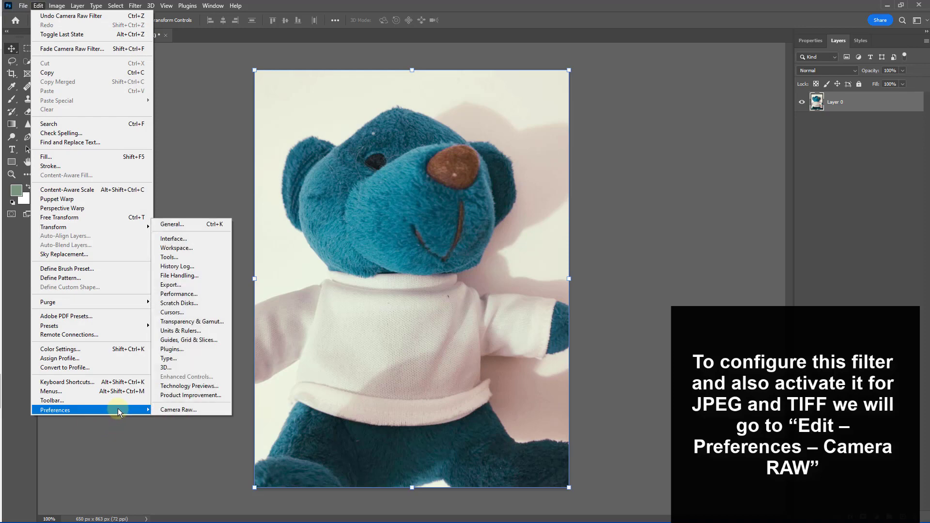
click(191, 410)
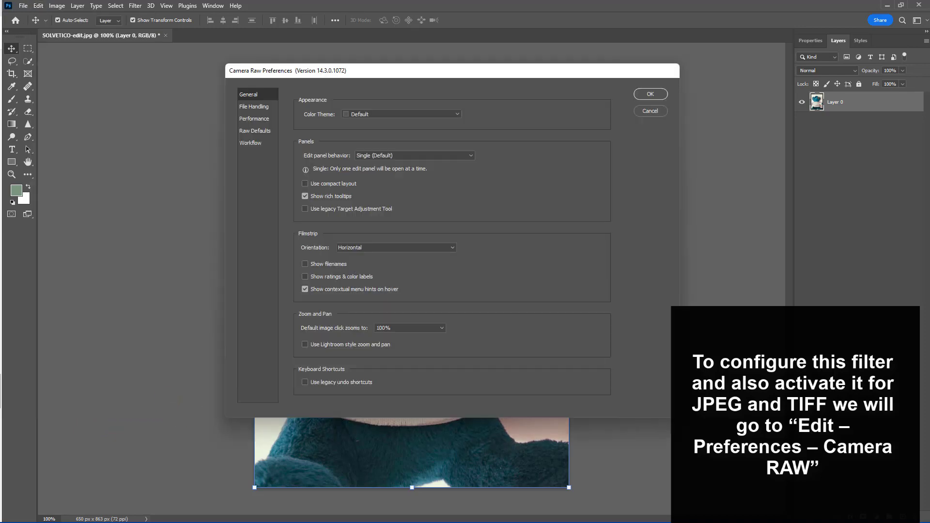
click(255, 108)
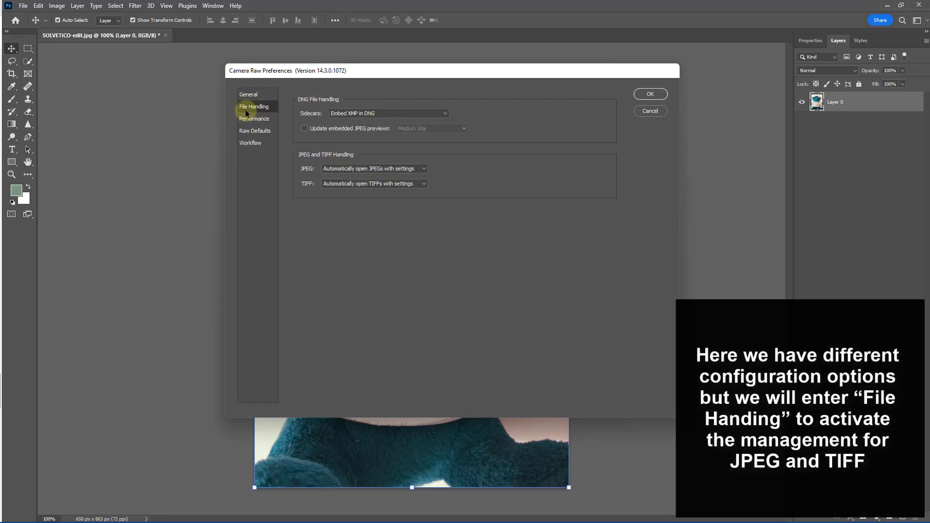
click(359, 169)
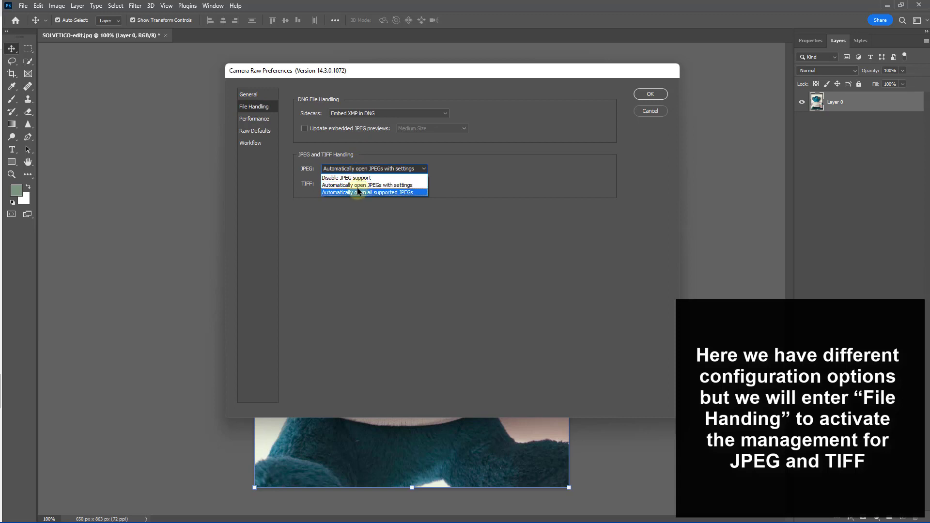
click(356, 169)
click(344, 184)
click(343, 198)
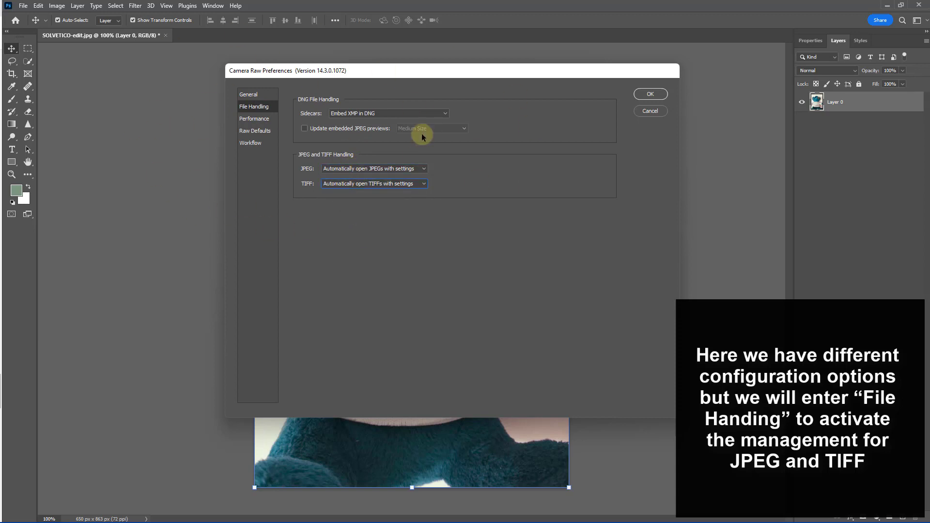
click(649, 95)
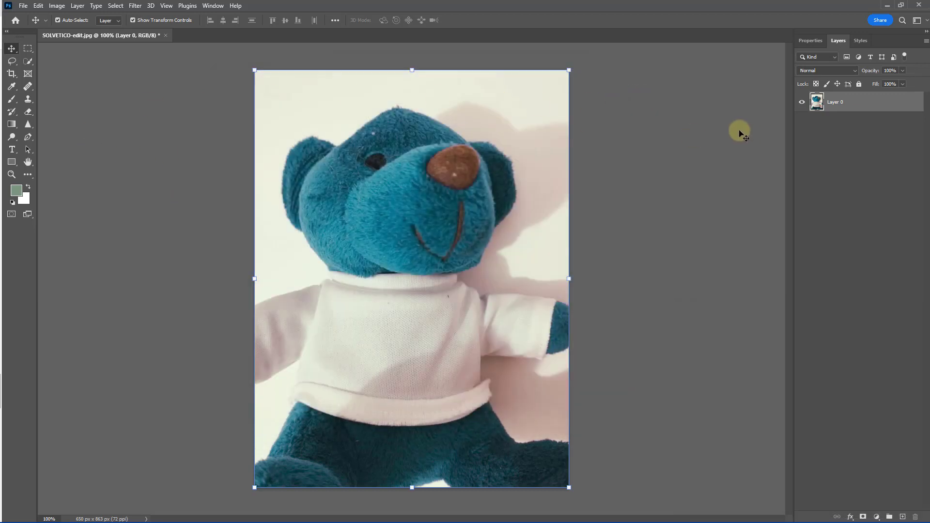